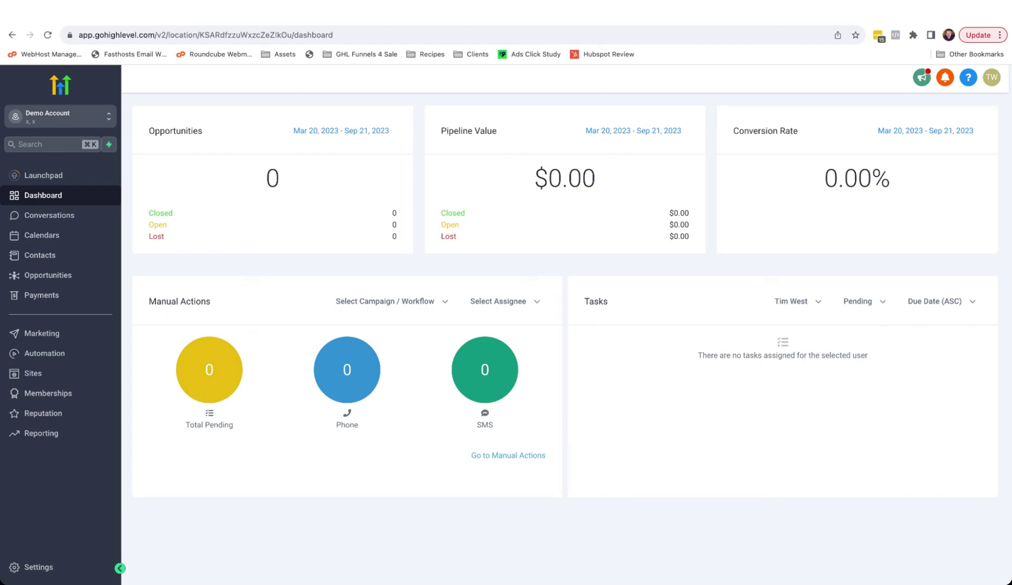
Start a new Simple Calendar from Settings > Calendars
{"action": "left_click", "coordinate": [43, 567]}
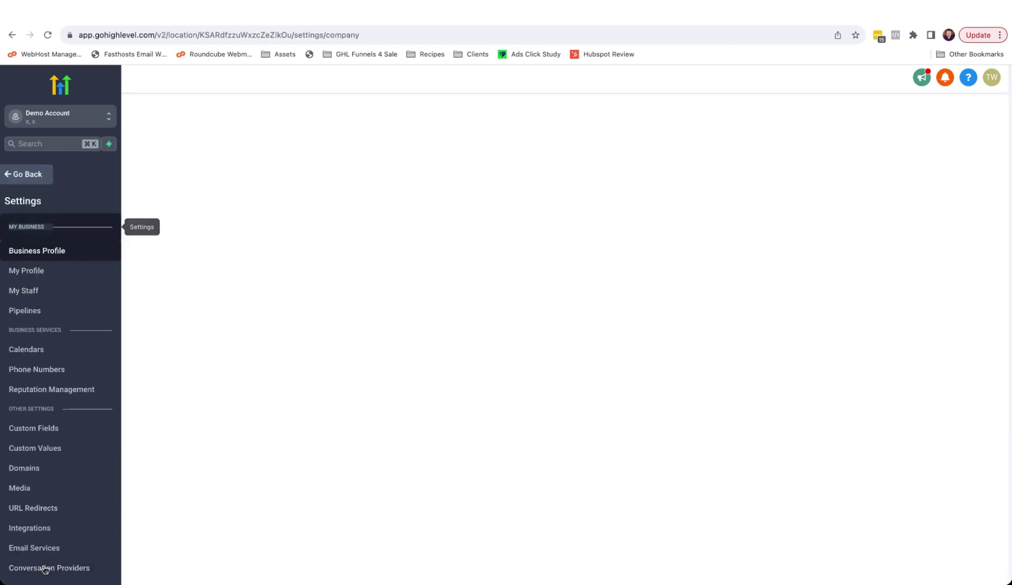
{"action": "left_click", "coordinate": [32, 345]}
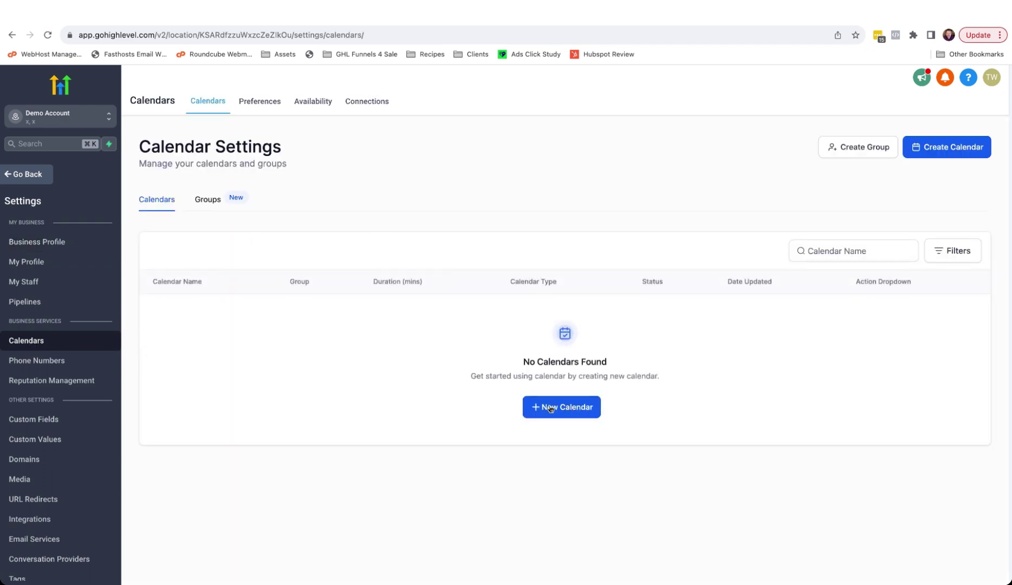
{"action": "left_click", "coordinate": [561, 405]}
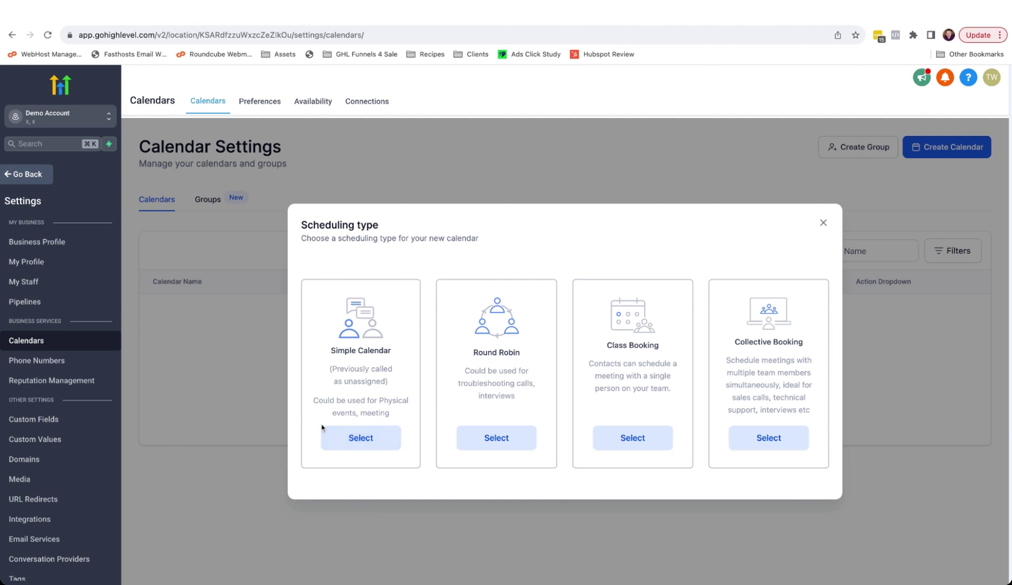
{"action": "left_click", "coordinate": [353, 439]}
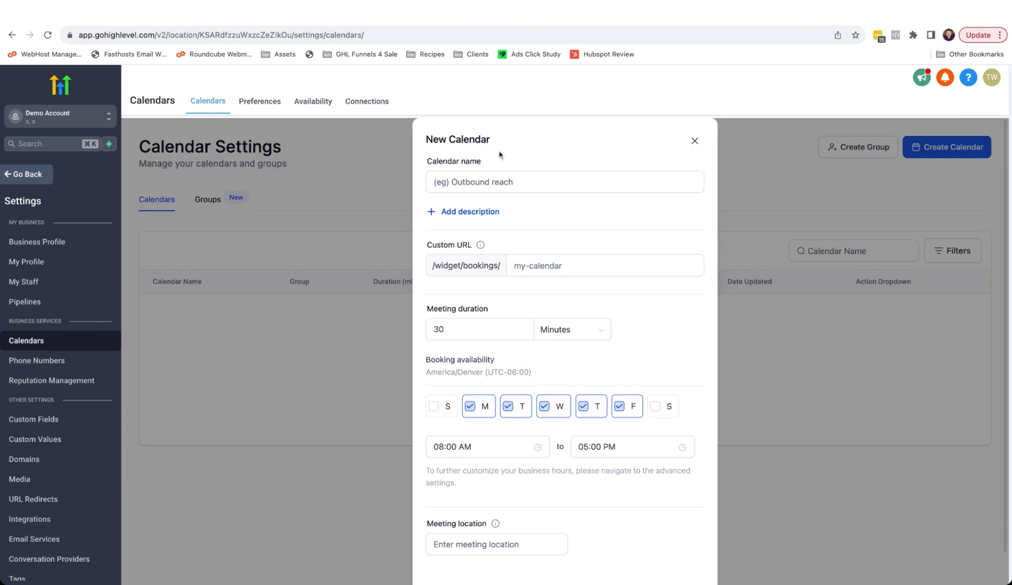
Name the calendar 'My Personal Calendar' with custom URL slug 'jdheudhds'
{"action": "left_click", "coordinate": [523, 184]}
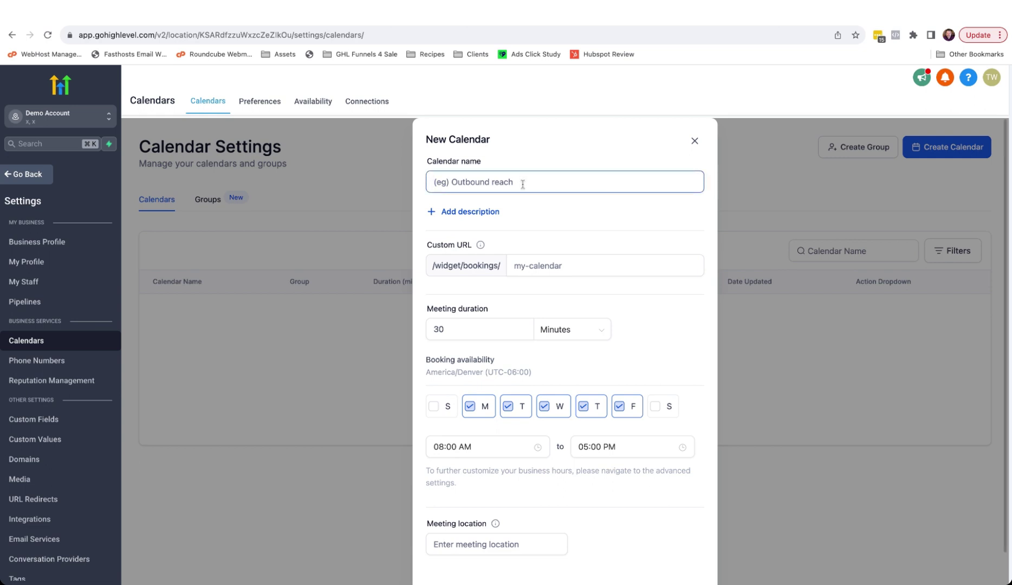
{"action": "type", "text": "My Personal Calendar"}
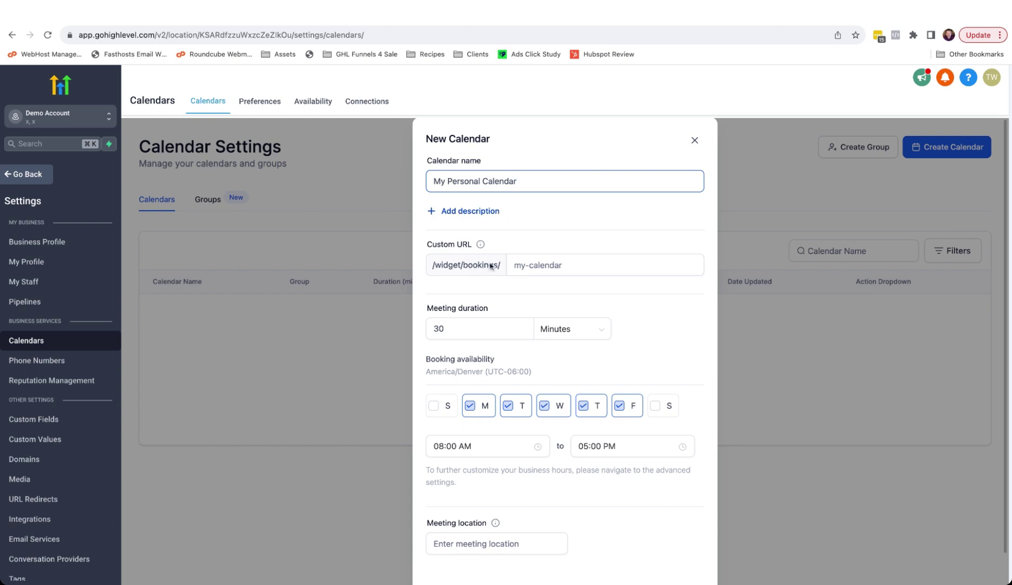
{"action": "left_click", "coordinate": [535, 264]}
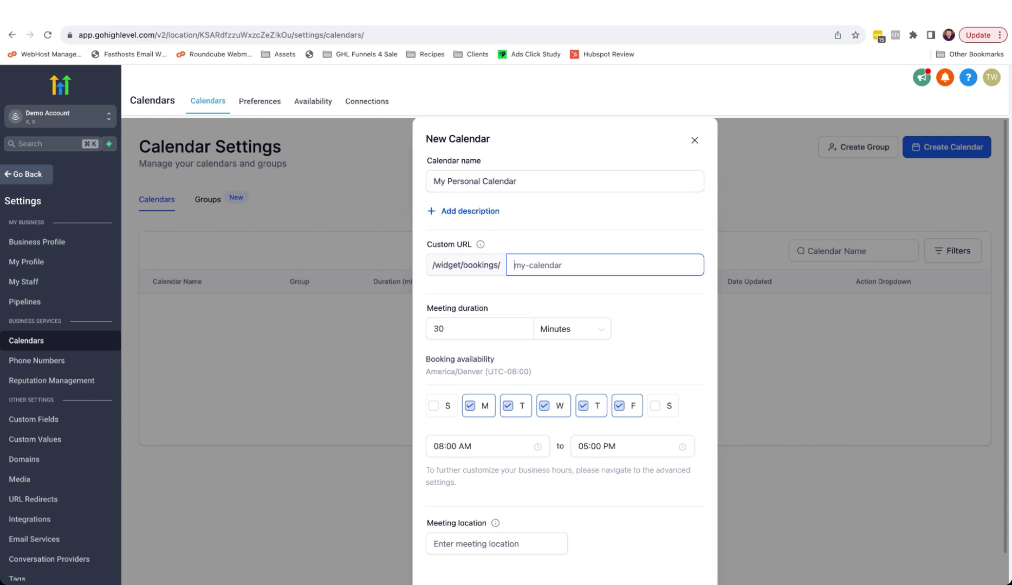
{"action": "type", "text": "jdheudhds"}
Set the meeting duration to 1 hour
{"action": "left_click", "coordinate": [460, 329]}
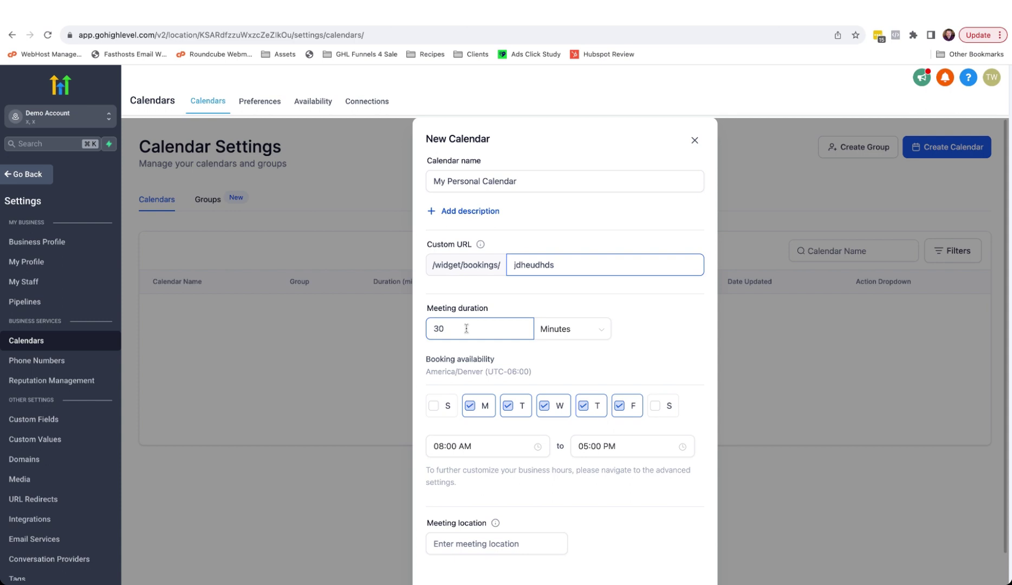
{"action": "left_click", "coordinate": [477, 328]}
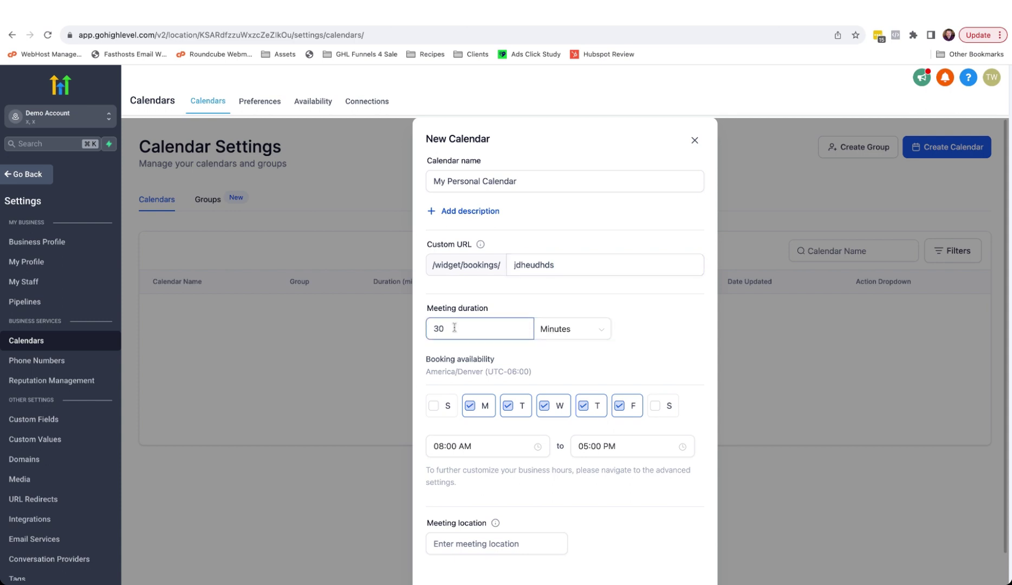
{"action": "double_click", "coordinate": [454, 328]}
{"action": "type", "text": "1"}
{"action": "left_click", "coordinate": [553, 329]}
{"action": "left_click", "coordinate": [550, 371]}
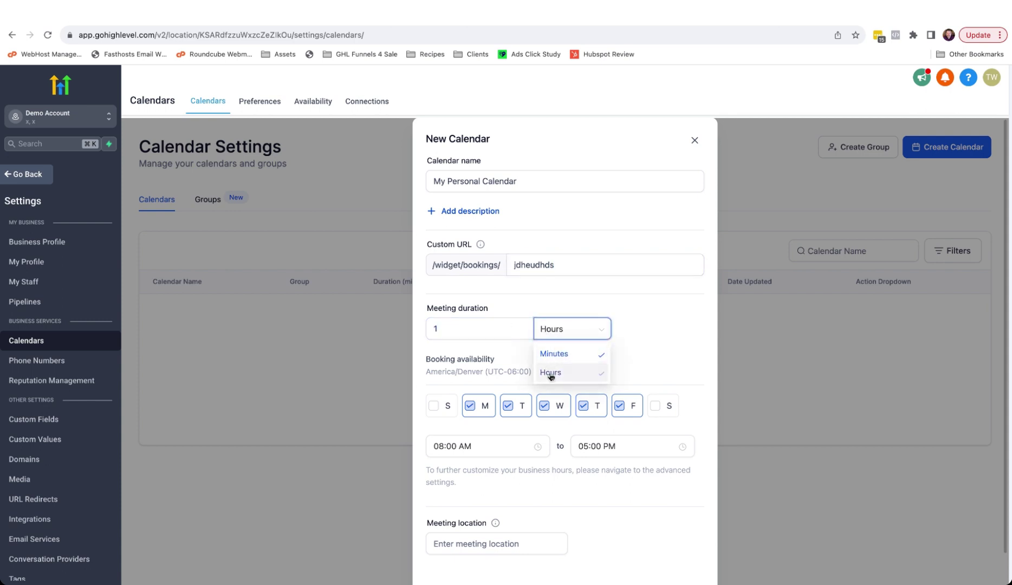
Make weekday availability start at 09:00 AM
{"action": "scroll", "coordinate": [592, 368], "scroll_direction": "down", "scroll_amount": 2}
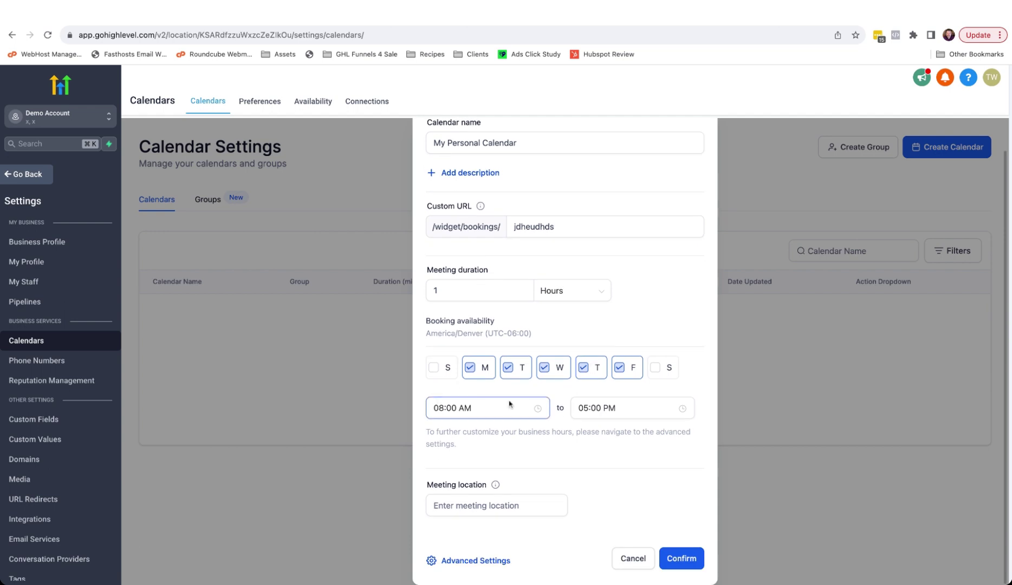
{"action": "left_click", "coordinate": [492, 408]}
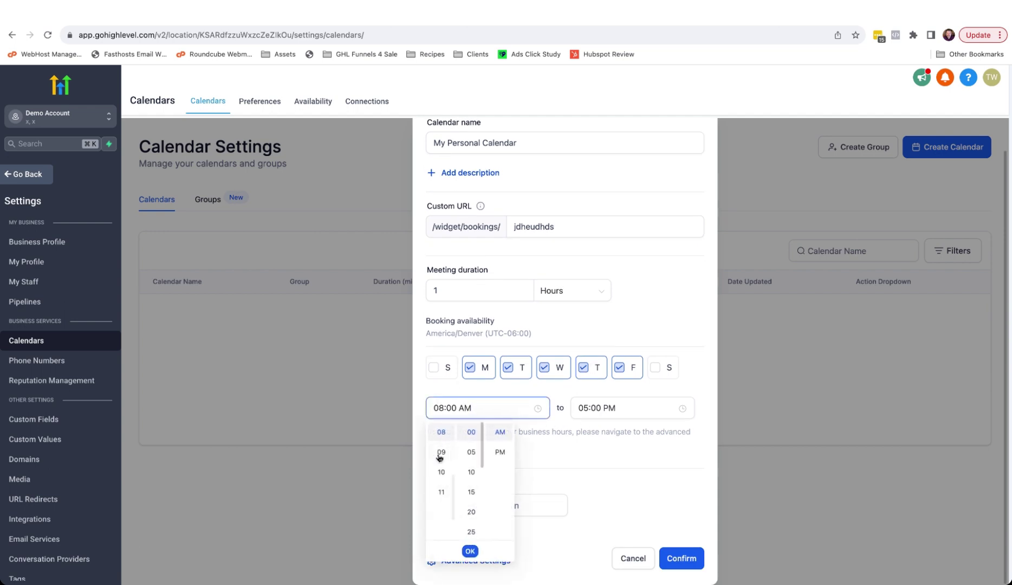
{"action": "left_click", "coordinate": [440, 453]}
{"action": "left_click", "coordinate": [470, 552]}
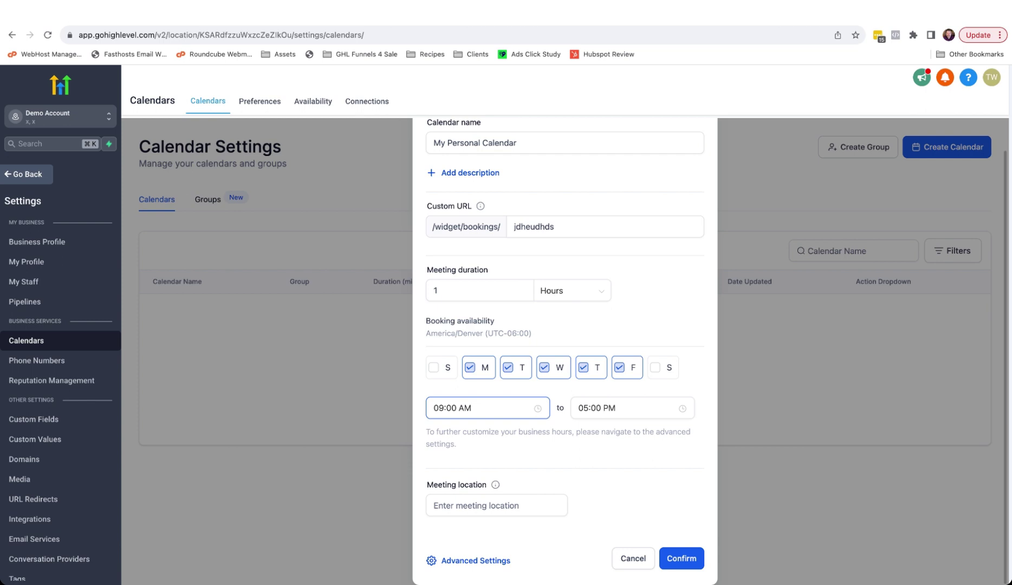
Leave the meeting location empty and confirm to create the calendar
{"action": "left_click", "coordinate": [454, 506]}
{"action": "left_click", "coordinate": [535, 304]}
{"action": "left_click", "coordinate": [680, 563]}
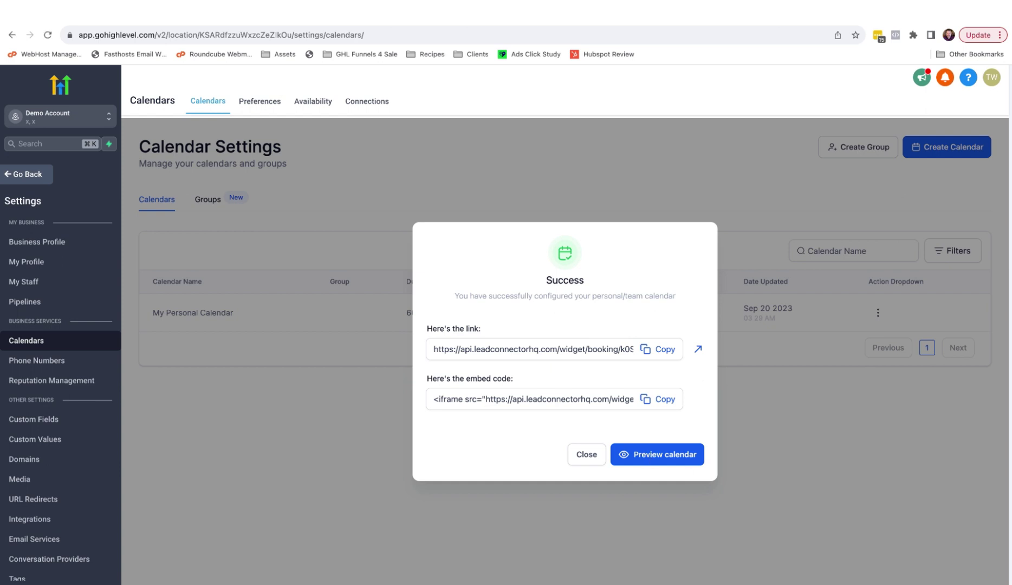
Preview My Personal Calendar's public booking page from the success dialog
{"action": "left_click", "coordinate": [657, 454]}
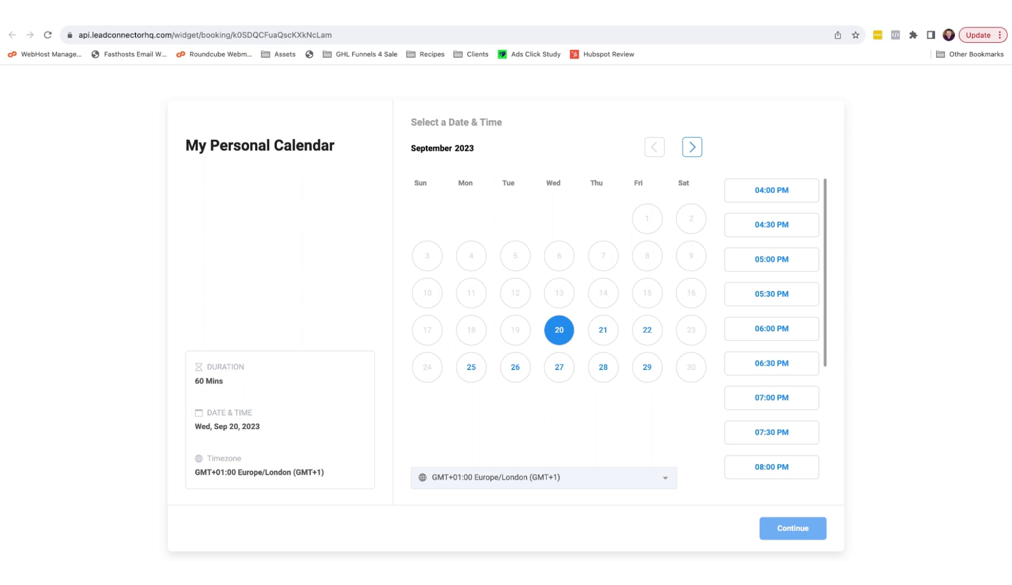
Close the booking preview to return to the Calendar Settings list
{"action": "key", "text": "super+w"}
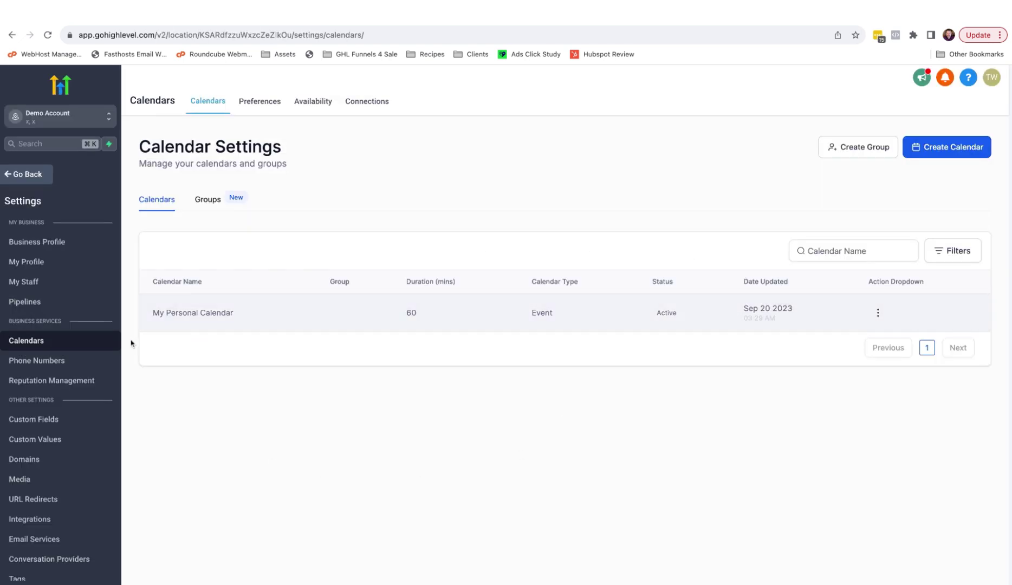
Open the Calendars weekly view, opening and closing the Book Appointment form
{"action": "left_click", "coordinate": [28, 175]}
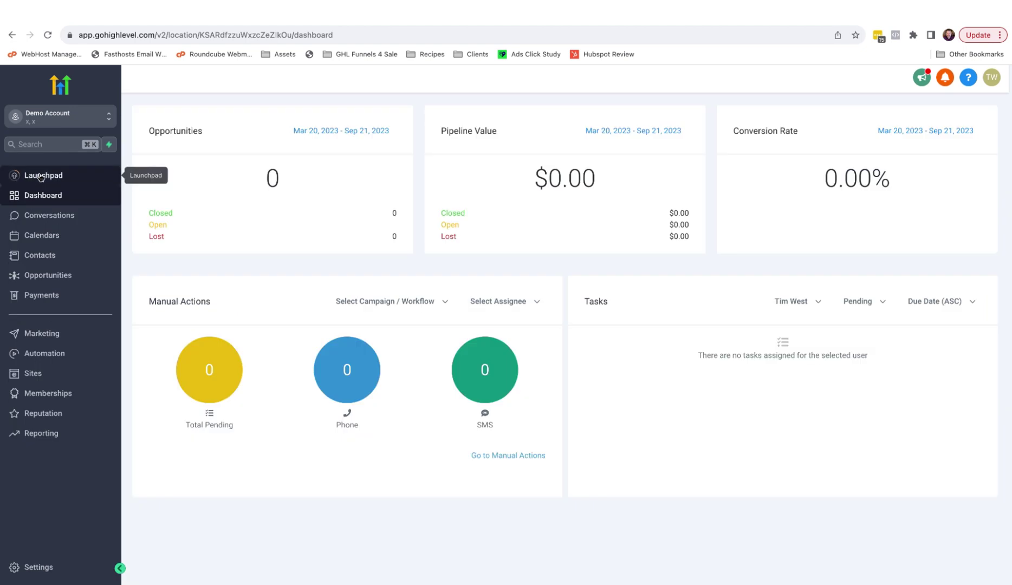
{"action": "left_click", "coordinate": [46, 239]}
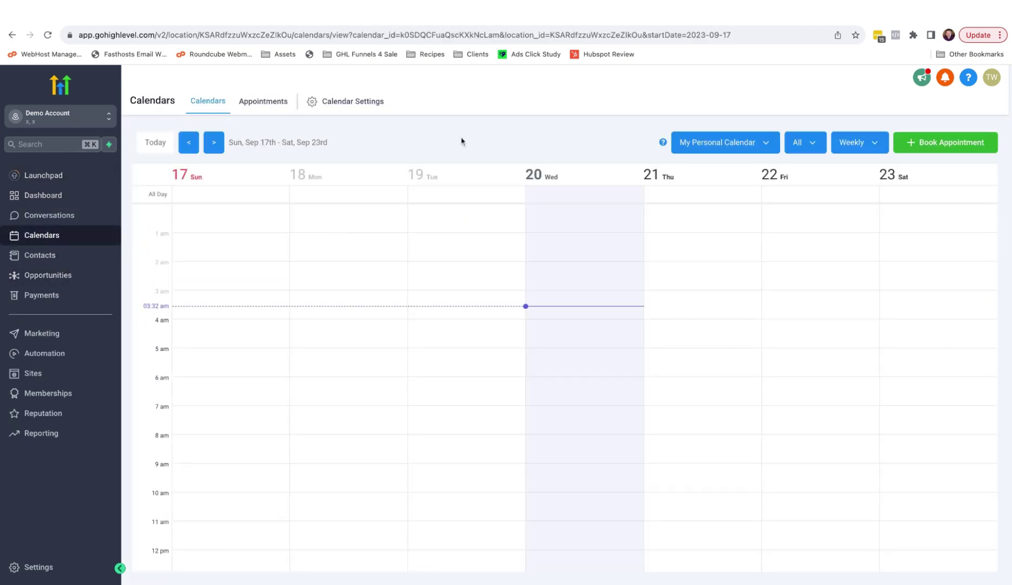
{"action": "left_click", "coordinate": [931, 144]}
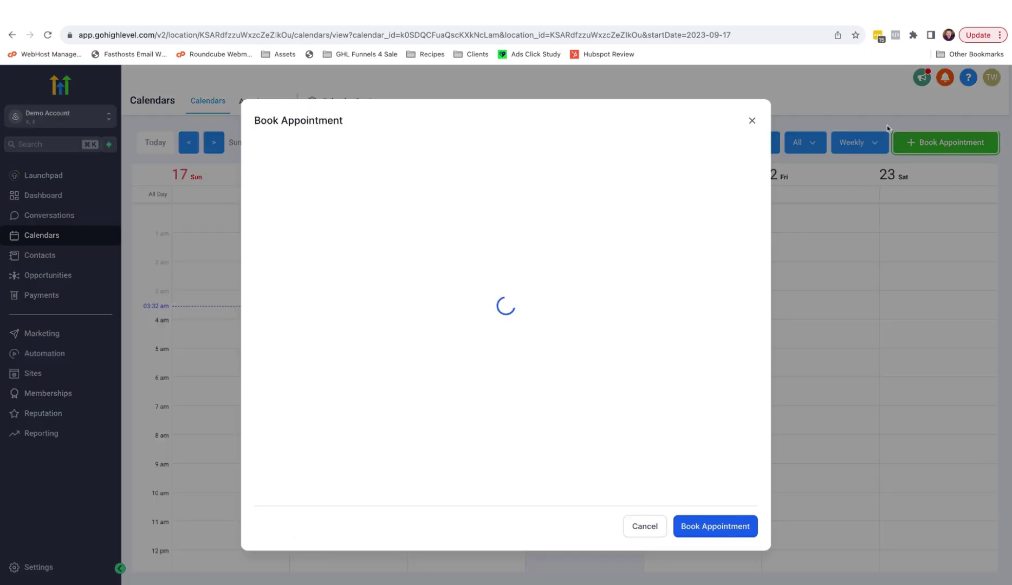
{"action": "left_click", "coordinate": [753, 121]}
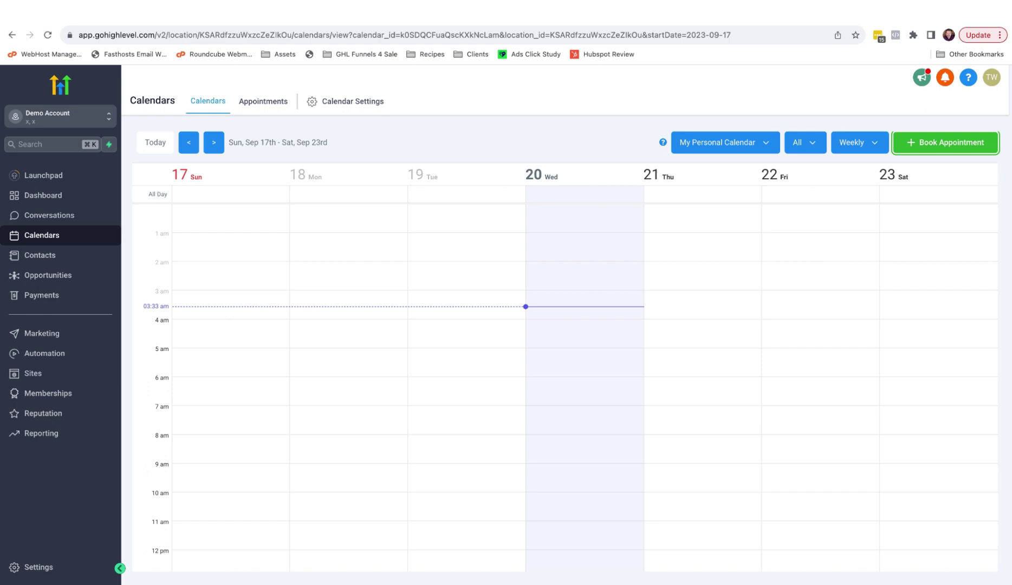
Go to Settings > Calendars > Connections to see the Google, Outlook and Zoom options
{"action": "left_click", "coordinate": [36, 567]}
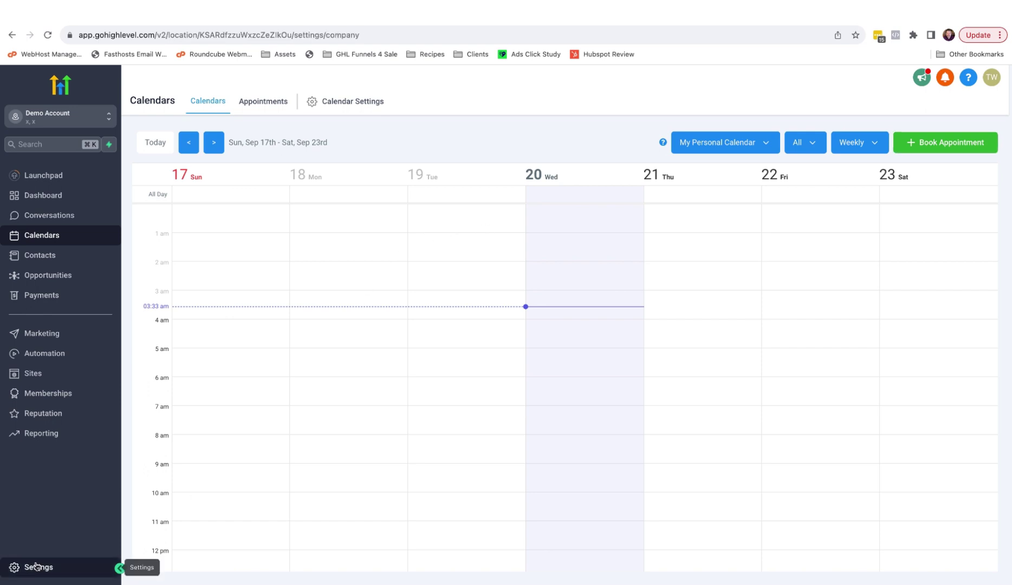
{"action": "left_click", "coordinate": [41, 341]}
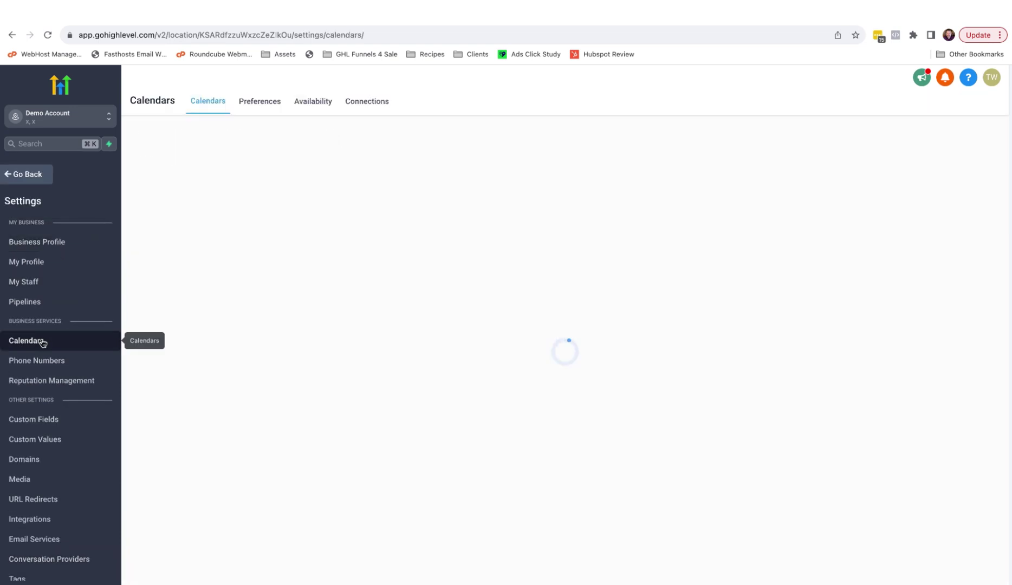
{"action": "left_click", "coordinate": [369, 106]}
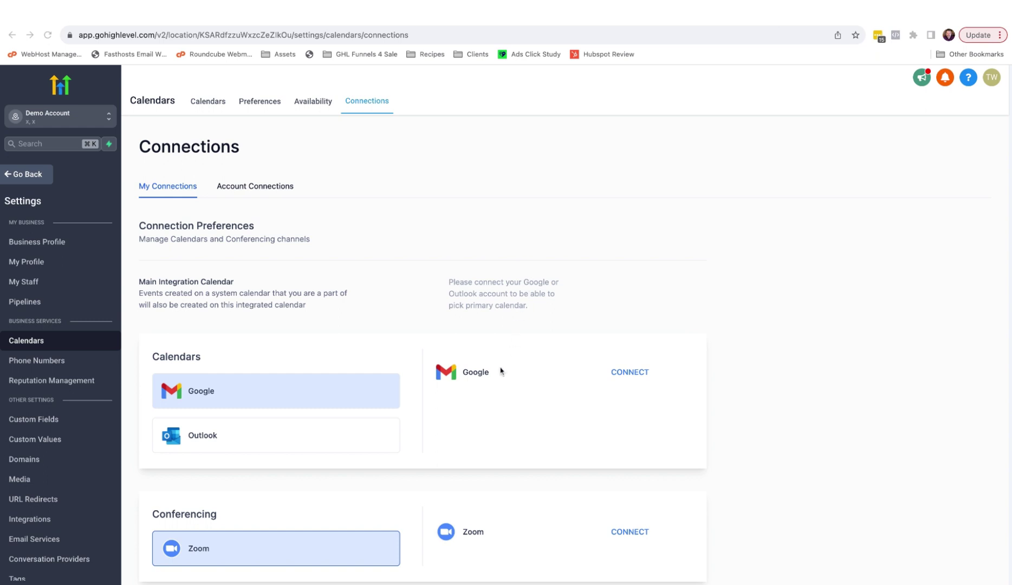
Begin Google sign-in from Integrations, then return to the Calendars settings list
{"action": "left_click", "coordinate": [630, 372]}
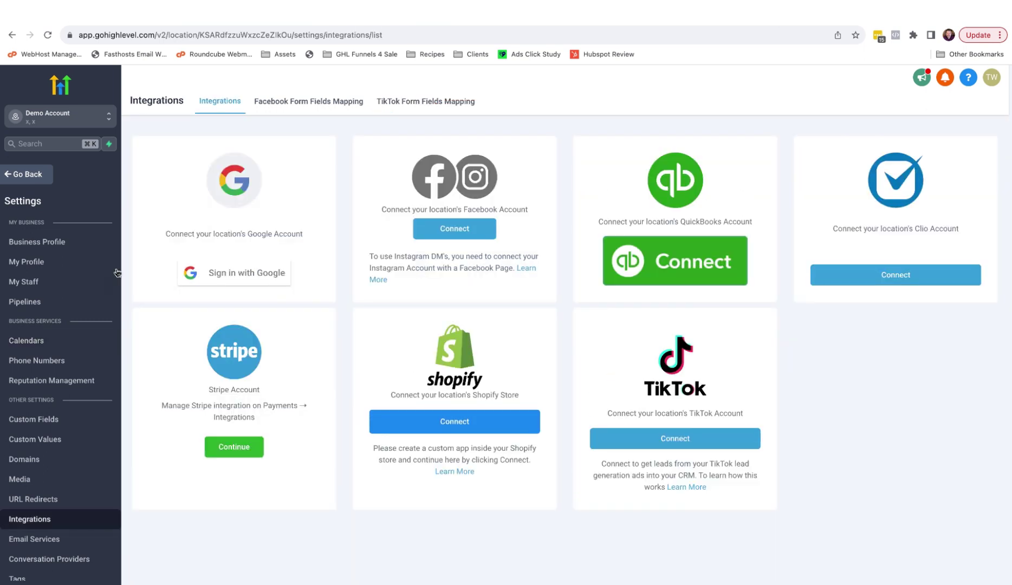
{"action": "left_click", "coordinate": [226, 275]}
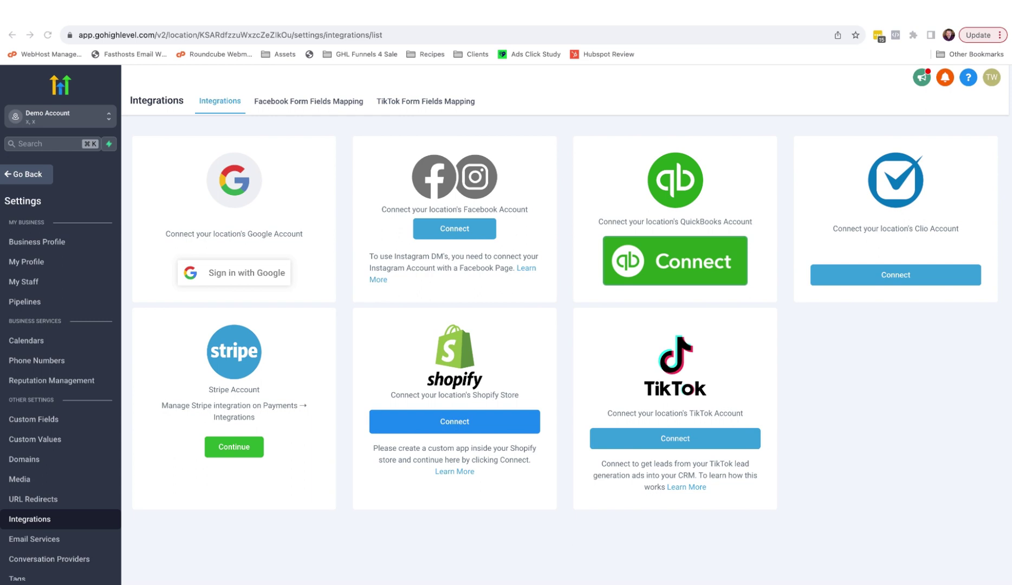
{"action": "left_click", "coordinate": [26, 340]}
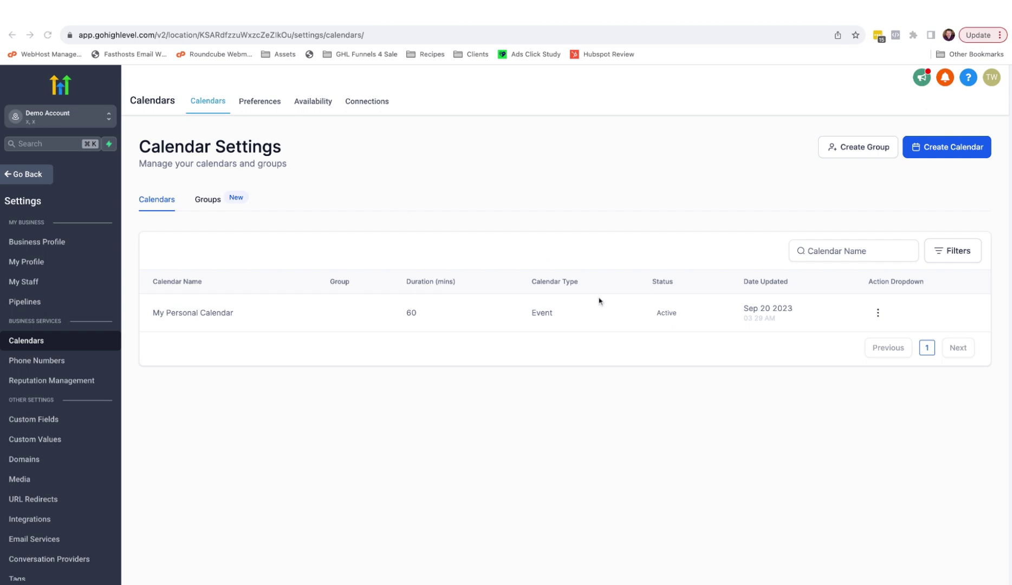
Open My Personal Calendar's edit page from its action menu
{"action": "left_click", "coordinate": [878, 314]}
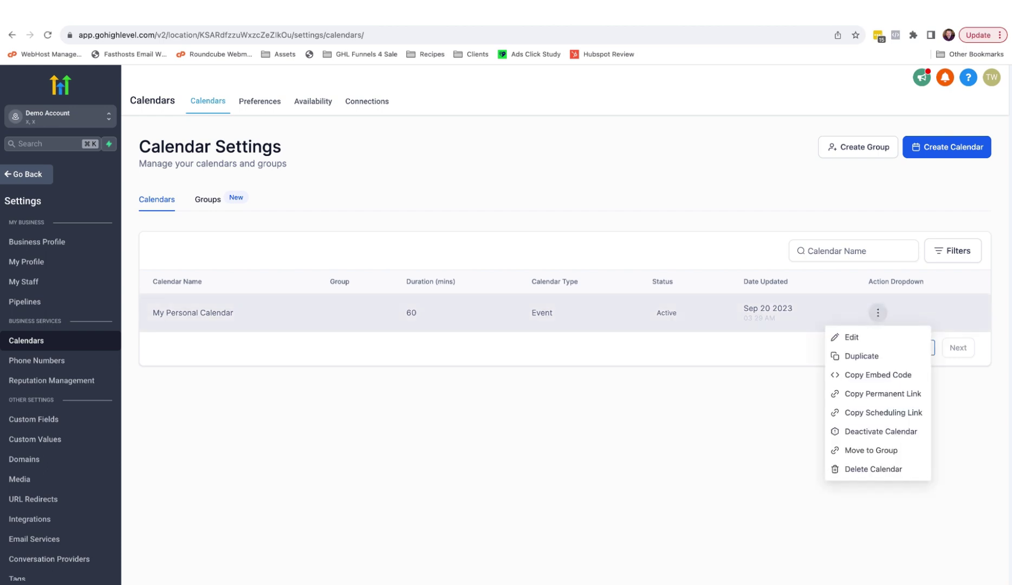
{"action": "left_click", "coordinate": [855, 337]}
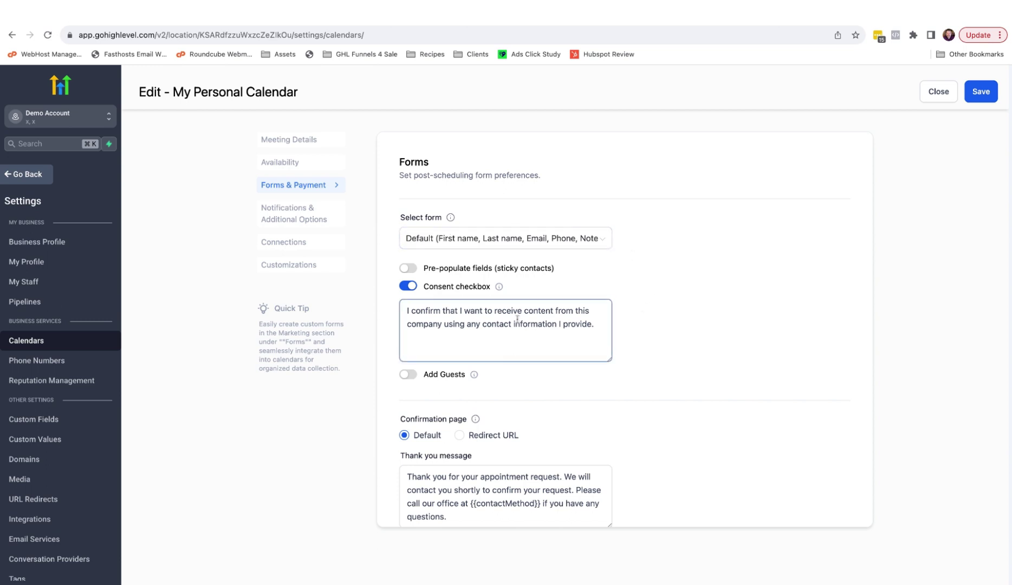
Switch the confirmation page option from thank-you message to Redirect URL
{"action": "scroll", "coordinate": [517, 320], "scroll_direction": "down", "scroll_amount": 5}
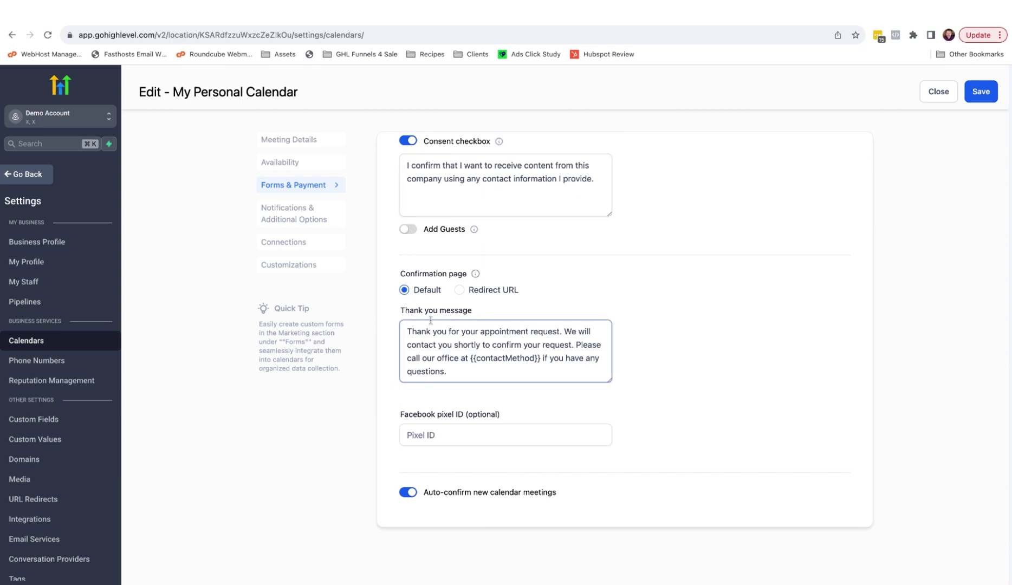
{"action": "left_click", "coordinate": [463, 291]}
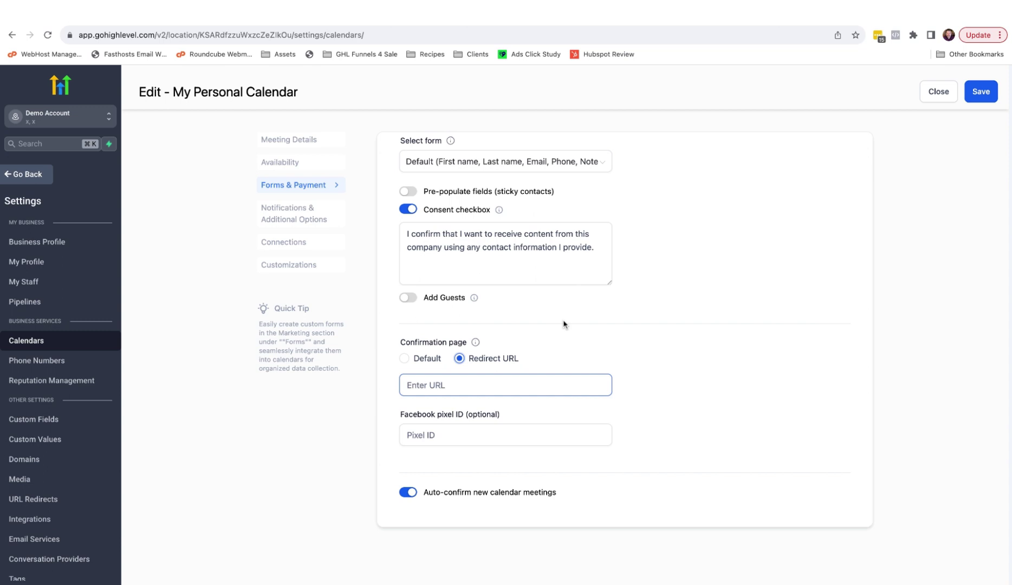
Send the acknowledgement email to both the contact and the alert emails, then show Connections
{"action": "scroll", "coordinate": [553, 313], "scroll_direction": "down", "scroll_amount": 5}
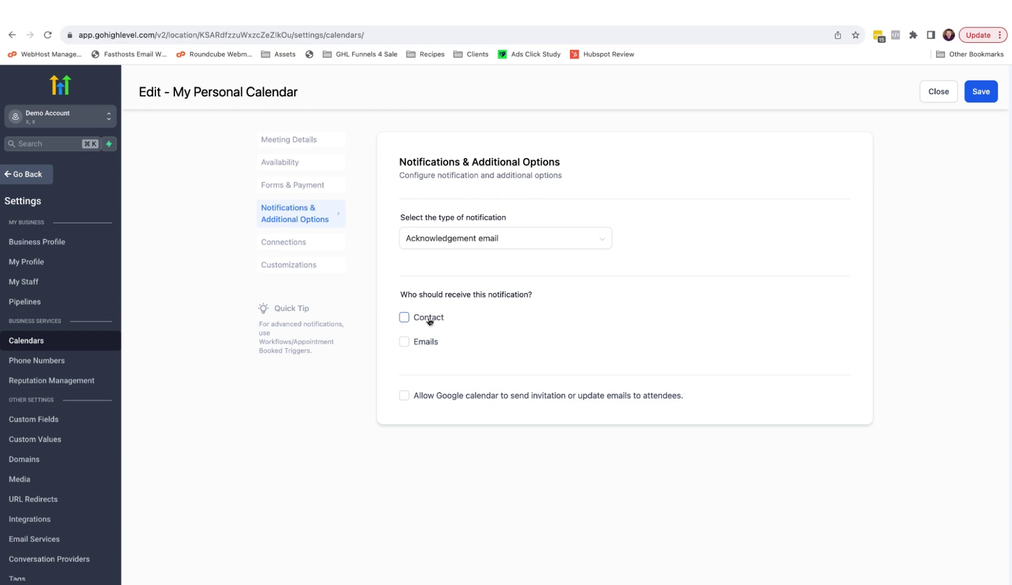
{"action": "left_click", "coordinate": [404, 318]}
{"action": "left_click", "coordinate": [404, 342]}
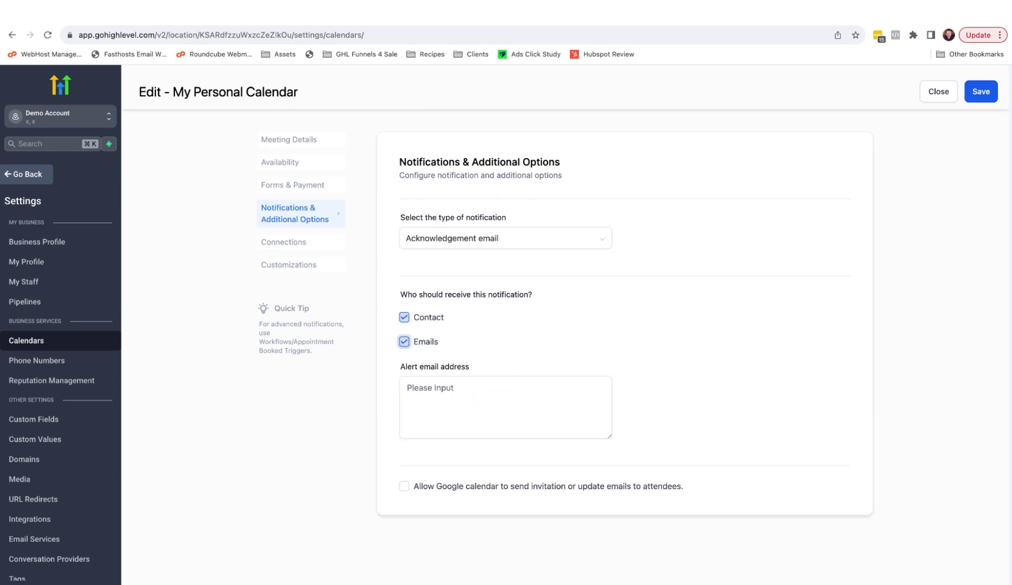
{"action": "left_click", "coordinate": [283, 242]}
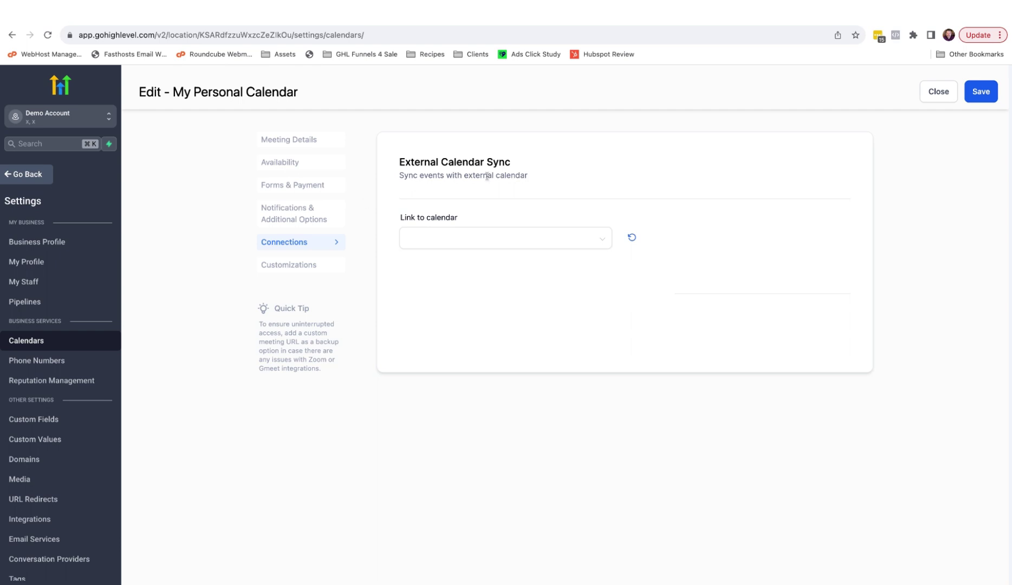
Link My Personal Calendar to the connected account's calendar, keeping the sync option at One Way
{"action": "left_click", "coordinate": [526, 236]}
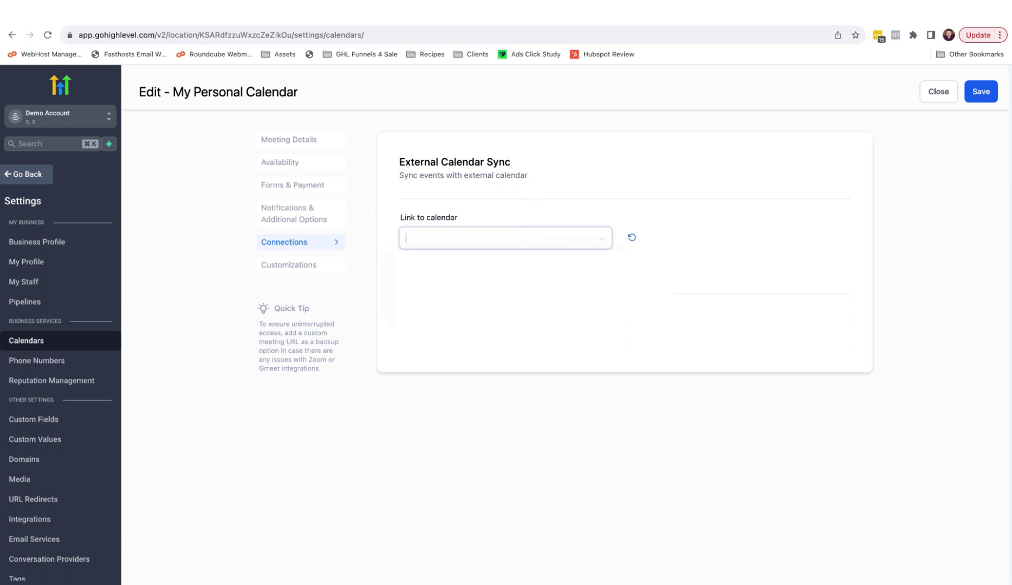
{"action": "left_click", "coordinate": [520, 259]}
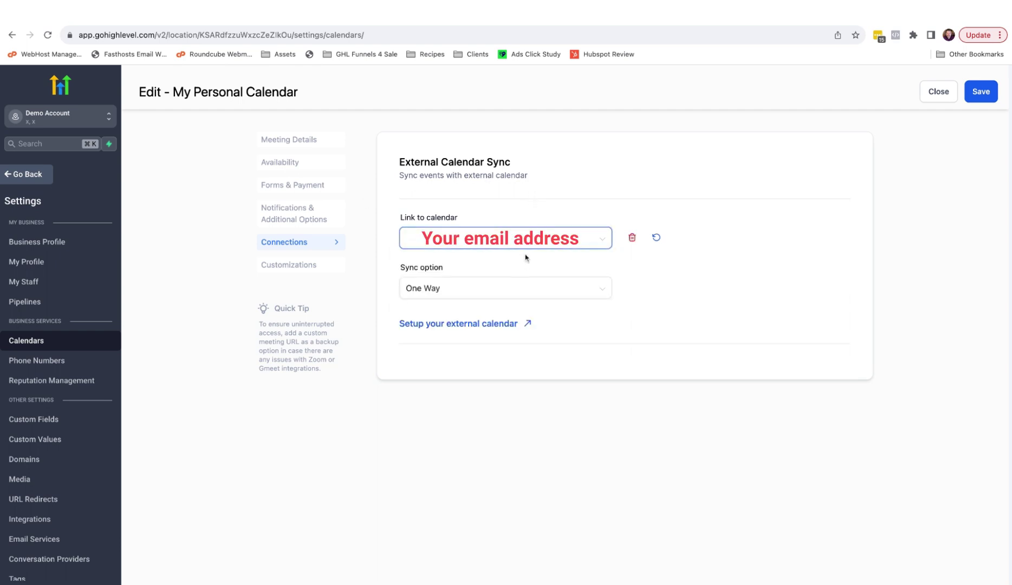
{"action": "left_click", "coordinate": [579, 295]}
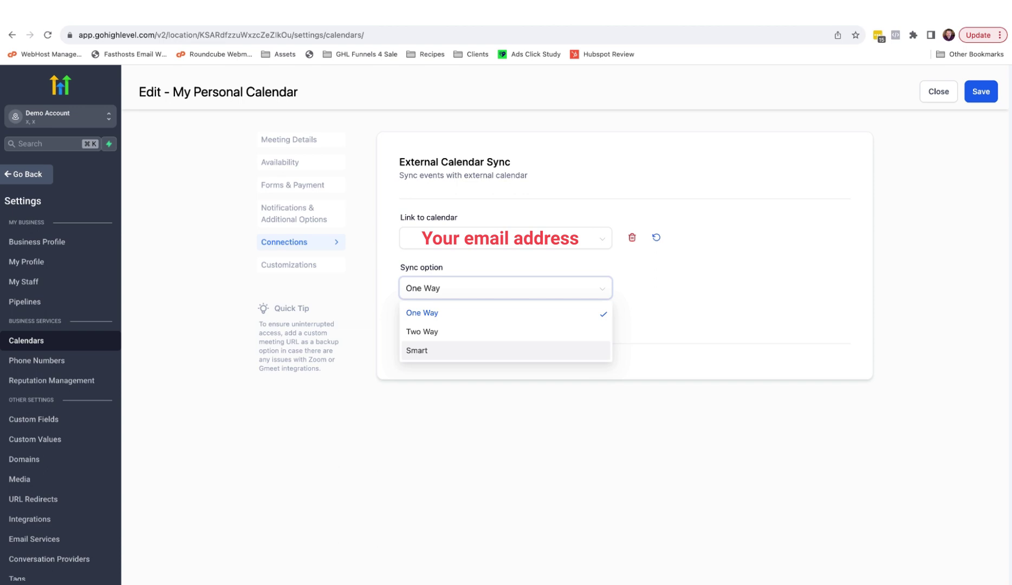
{"action": "left_click", "coordinate": [487, 316]}
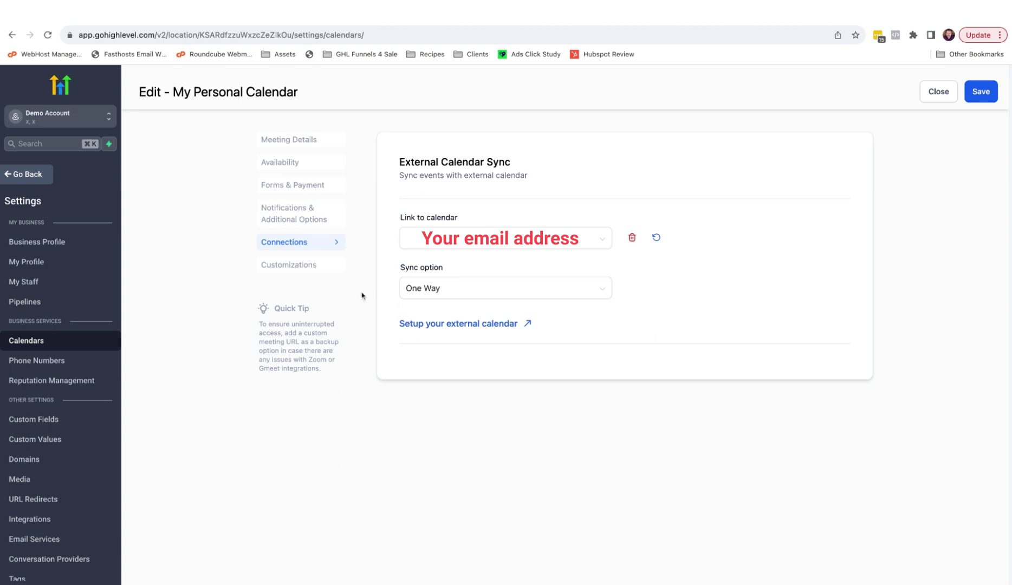
In Customizations, switch off both Allow reschedule meeting and Allow cancelling meeting
{"action": "left_click", "coordinate": [302, 266]}
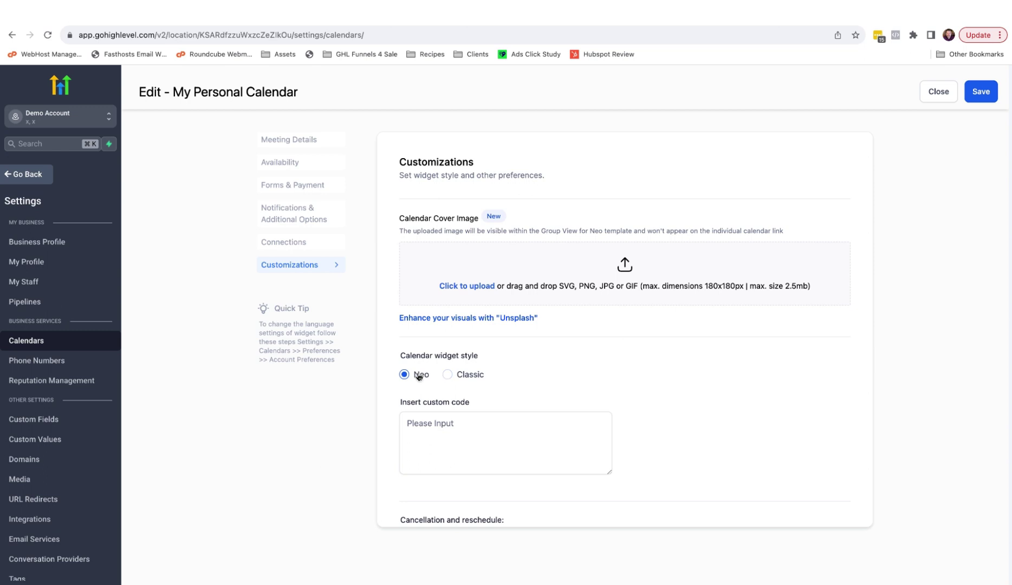
{"action": "scroll", "coordinate": [622, 364], "scroll_direction": "down", "scroll_amount": 3}
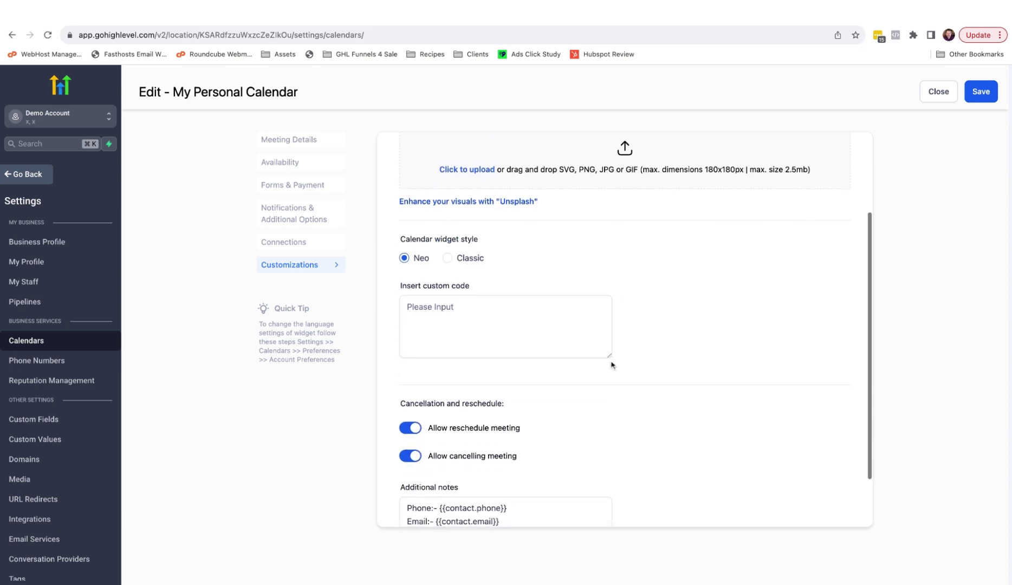
{"action": "scroll", "coordinate": [666, 314], "scroll_direction": "down", "scroll_amount": 2}
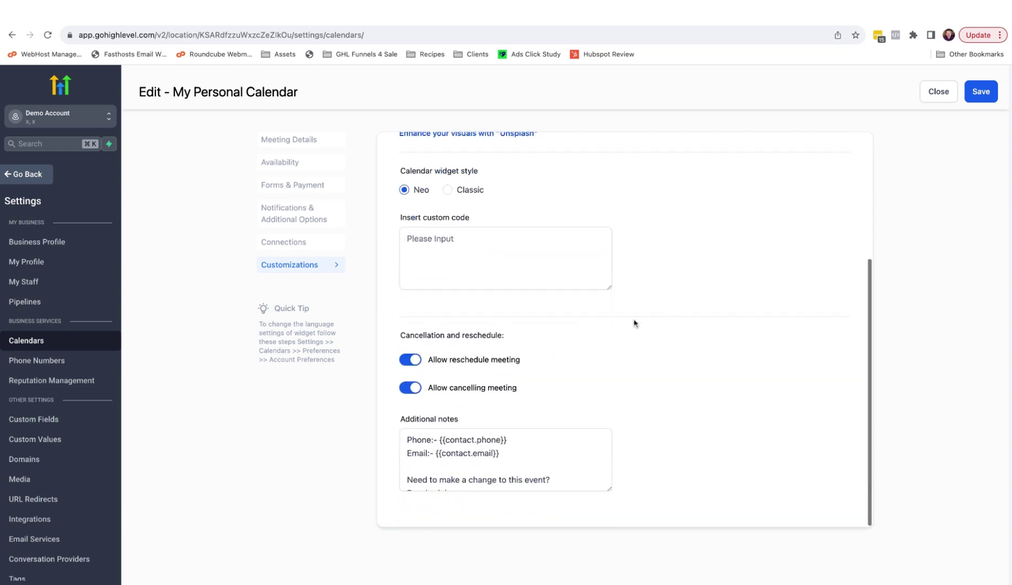
{"action": "left_click", "coordinate": [413, 365]}
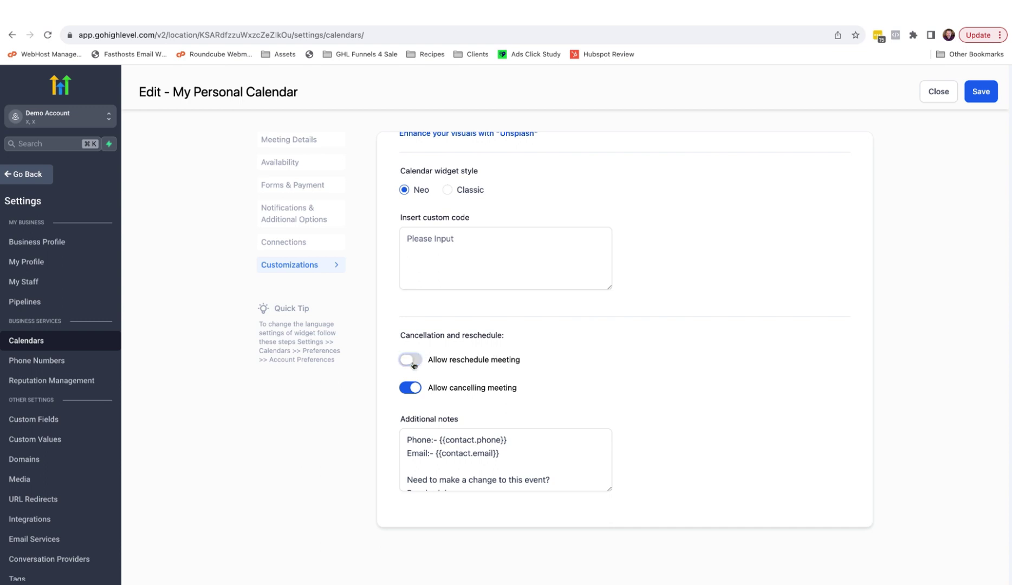
{"action": "left_click", "coordinate": [413, 365]}
{"action": "left_click", "coordinate": [435, 458]}
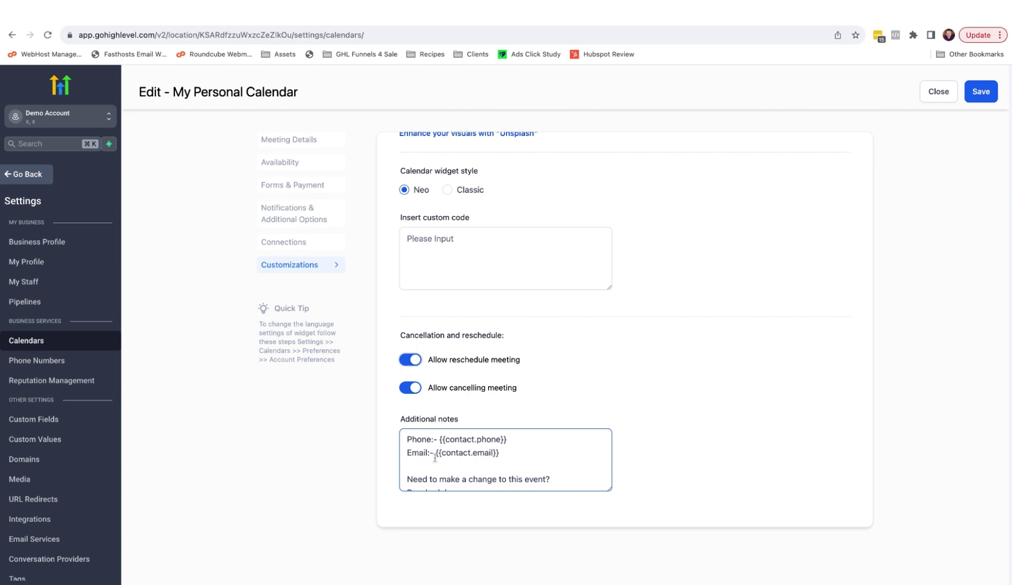
{"action": "scroll", "coordinate": [435, 458], "scroll_direction": "down", "scroll_amount": 3}
{"action": "scroll", "coordinate": [434, 458], "scroll_direction": "up", "scroll_amount": 3}
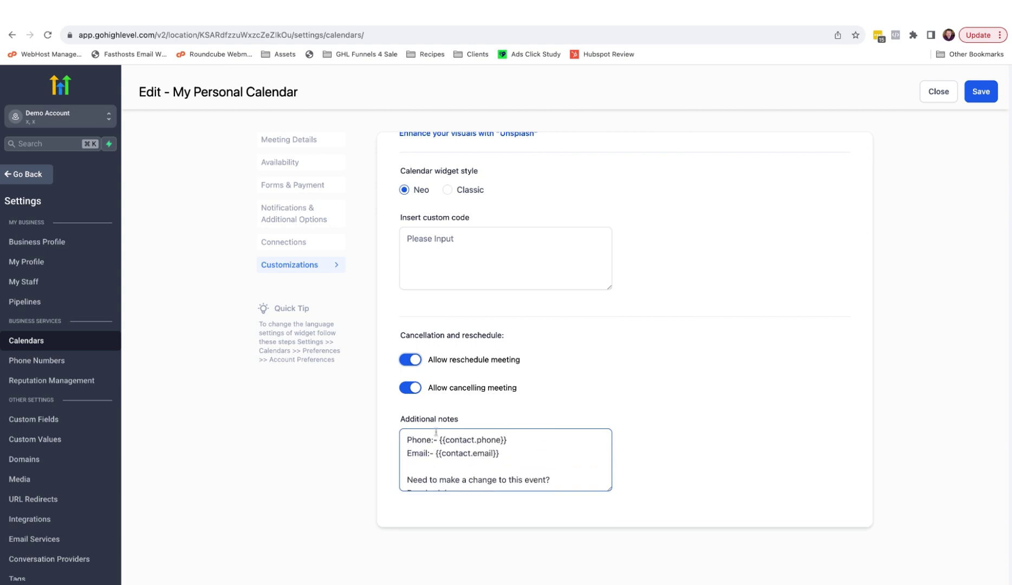
{"action": "scroll", "coordinate": [435, 444], "scroll_direction": "down", "scroll_amount": 3}
{"action": "left_click", "coordinate": [410, 387]}
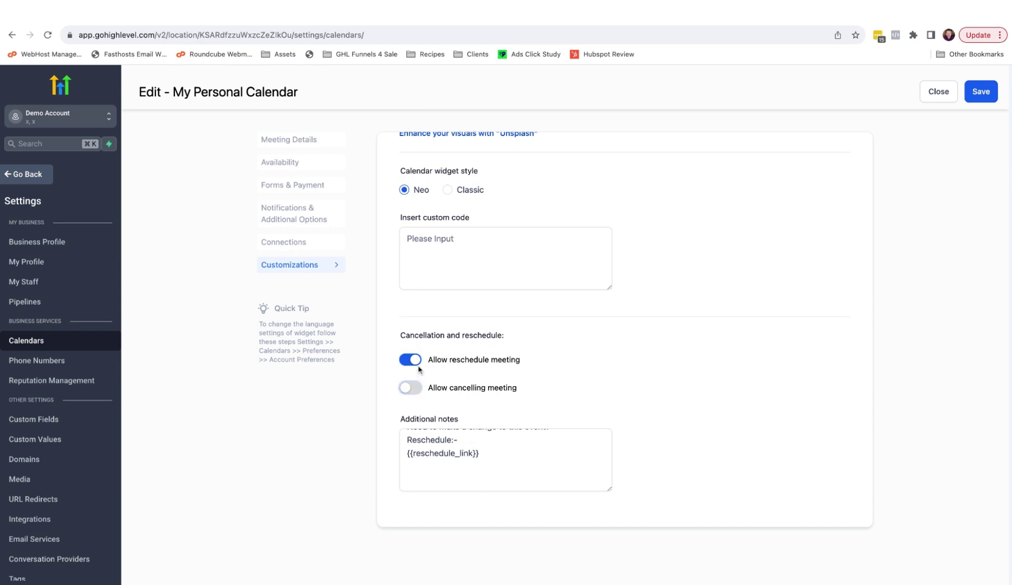
{"action": "left_click", "coordinate": [415, 361]}
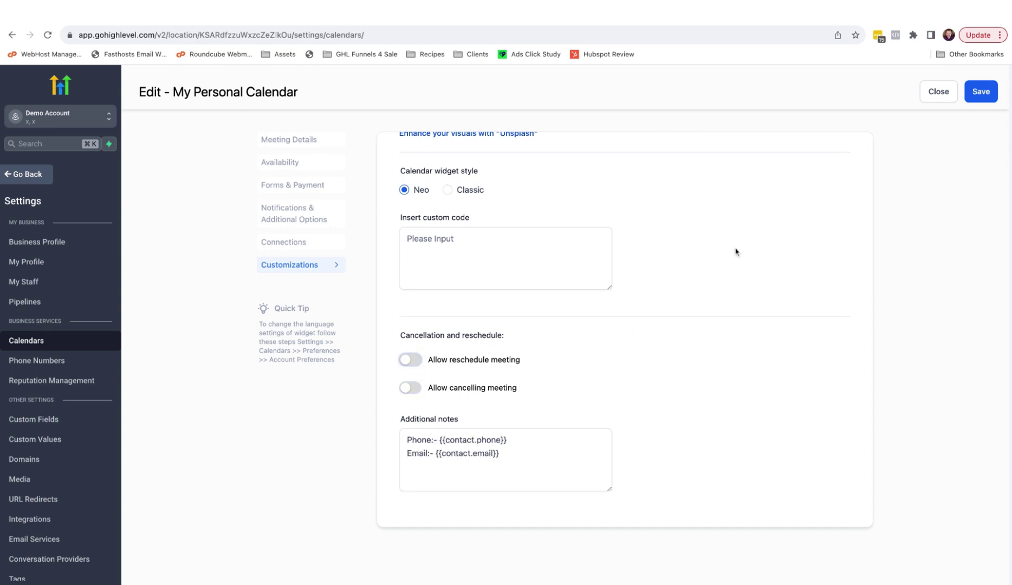
Save the calendar changes and bring up My Personal Calendar's action menu
{"action": "left_click", "coordinate": [983, 92]}
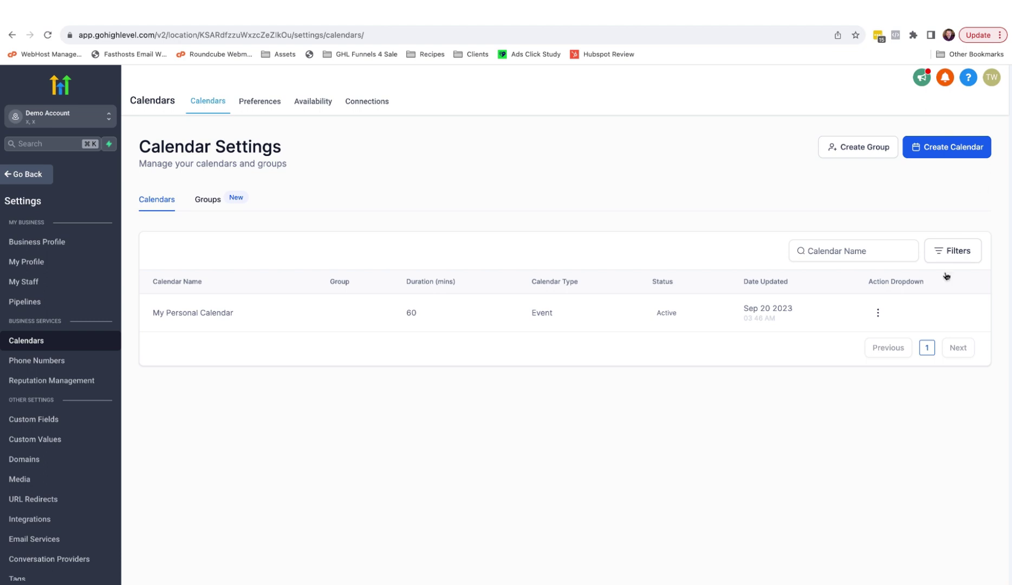
{"action": "left_click", "coordinate": [877, 313]}
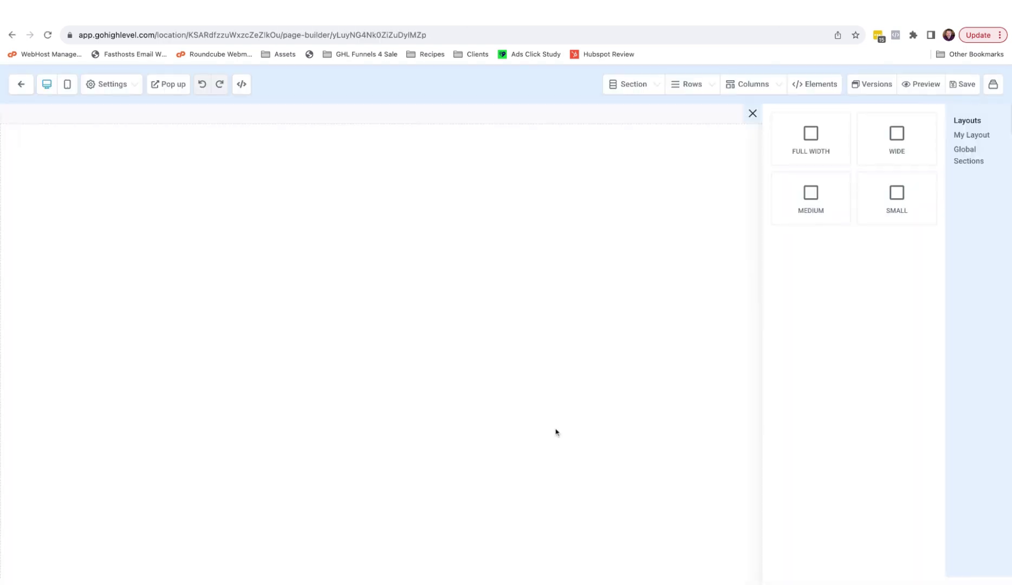
Add a Full Width section with a 1 Column row to the blank page
{"action": "left_click", "coordinate": [810, 136]}
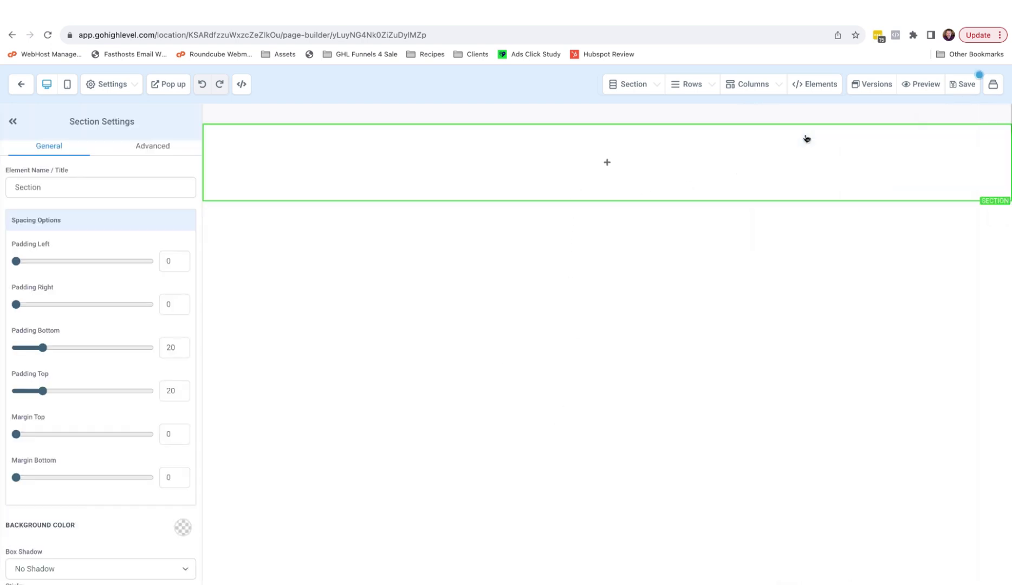
{"action": "left_click", "coordinate": [606, 164]}
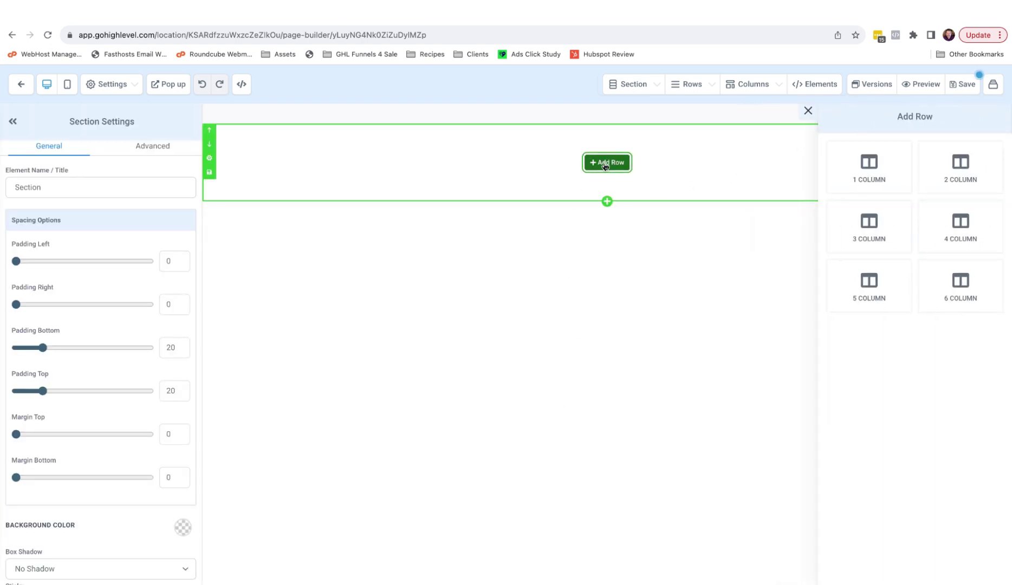
{"action": "left_click", "coordinate": [865, 165]}
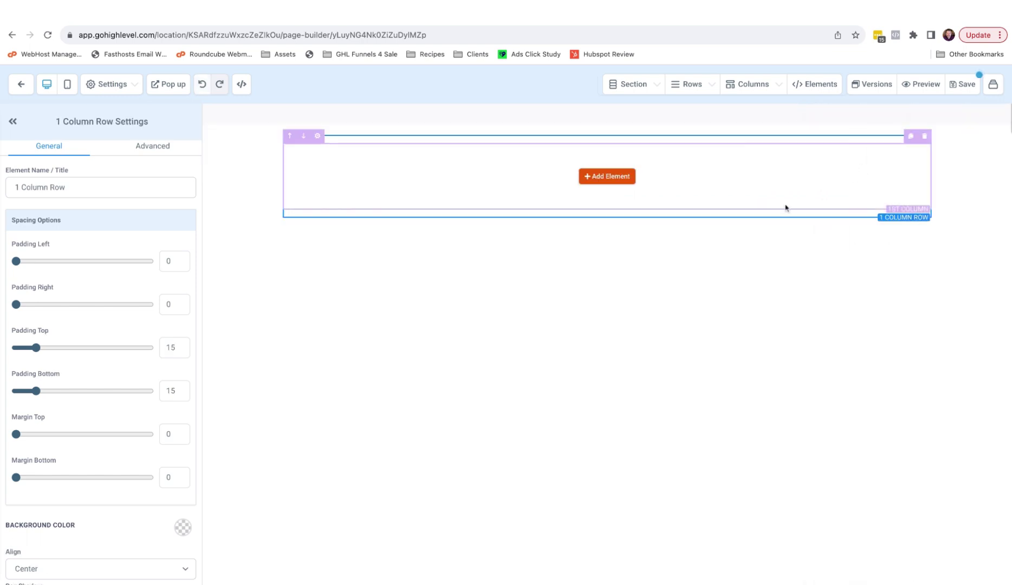
Add a Calendar element set to My Personal Calendar and preview the page
{"action": "left_click", "coordinate": [608, 176]}
{"action": "scroll", "coordinate": [835, 280], "scroll_direction": "down", "scroll_amount": 3}
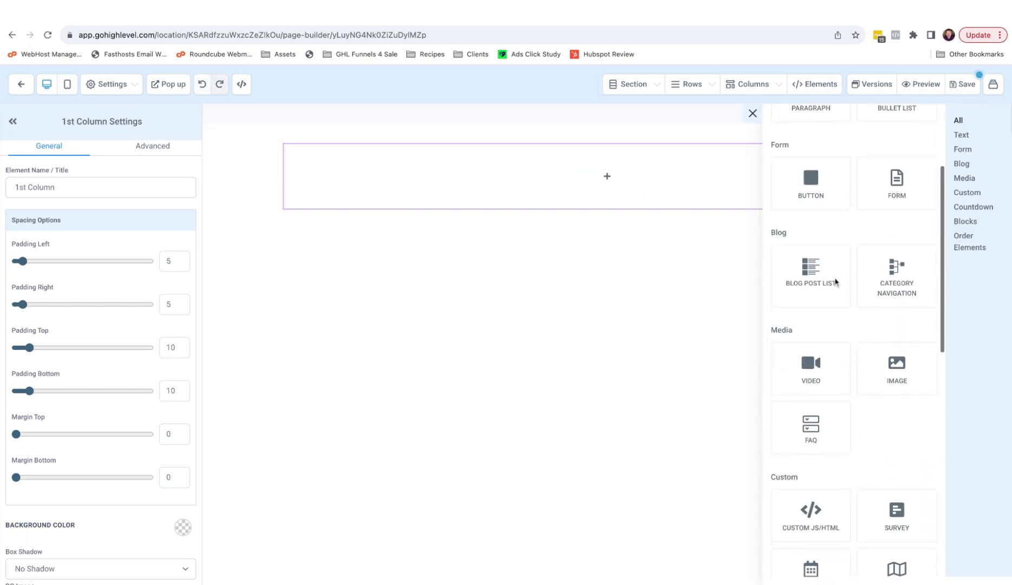
{"action": "scroll", "coordinate": [837, 284], "scroll_direction": "down", "scroll_amount": 3}
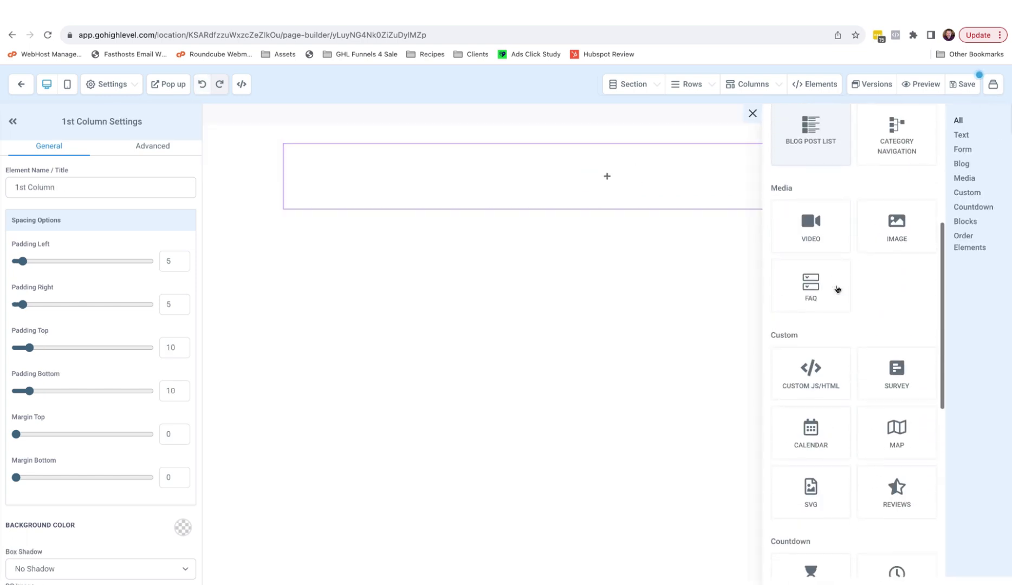
{"action": "left_click", "coordinate": [812, 427]}
{"action": "left_click", "coordinate": [558, 293]}
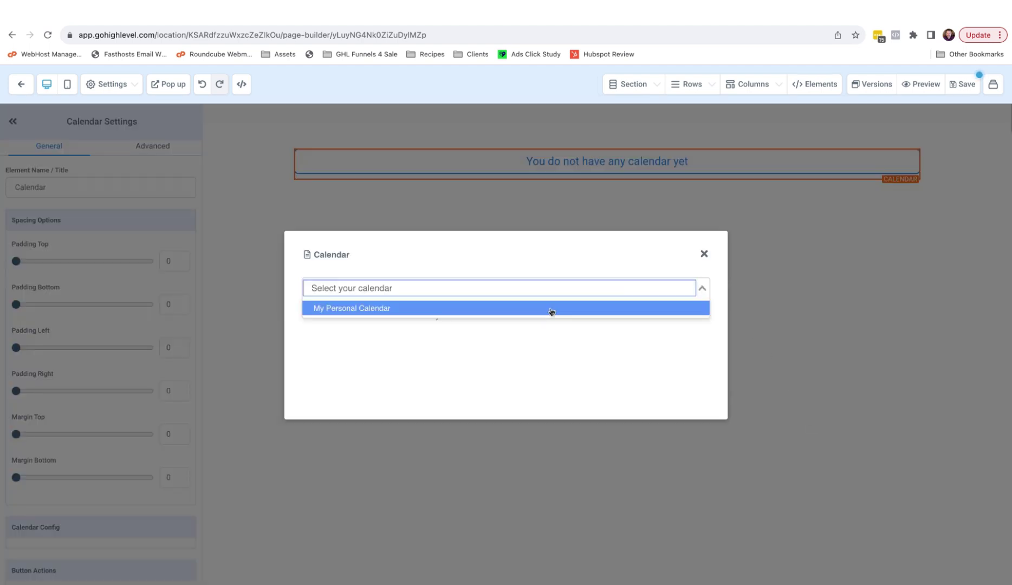
{"action": "left_click", "coordinate": [551, 310]}
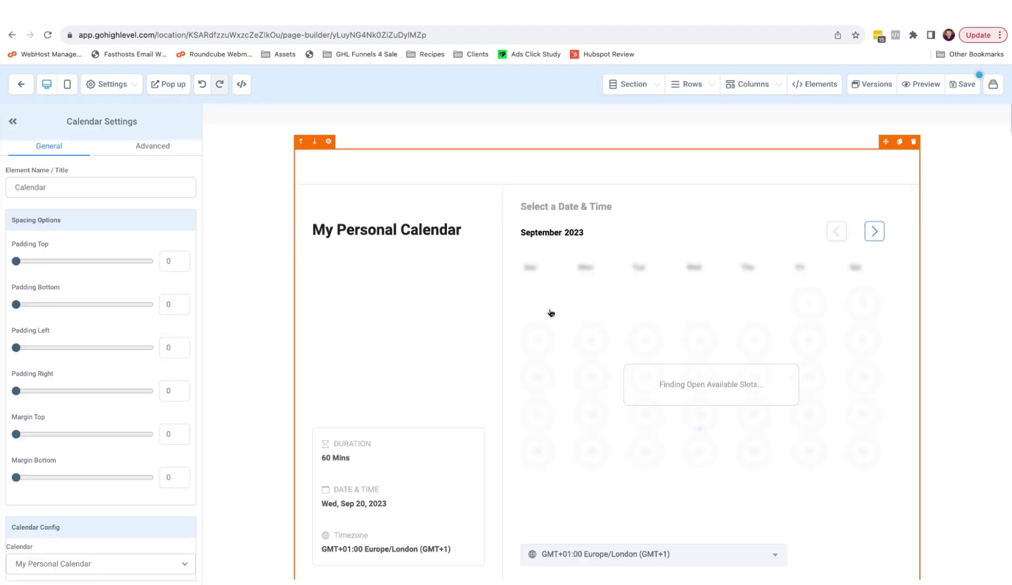
{"action": "left_click", "coordinate": [916, 85]}
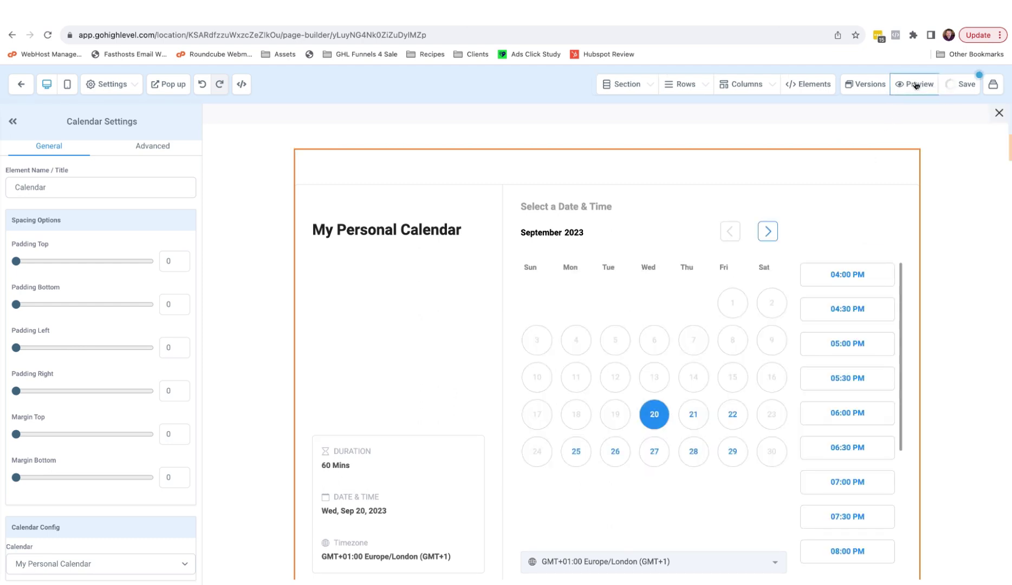